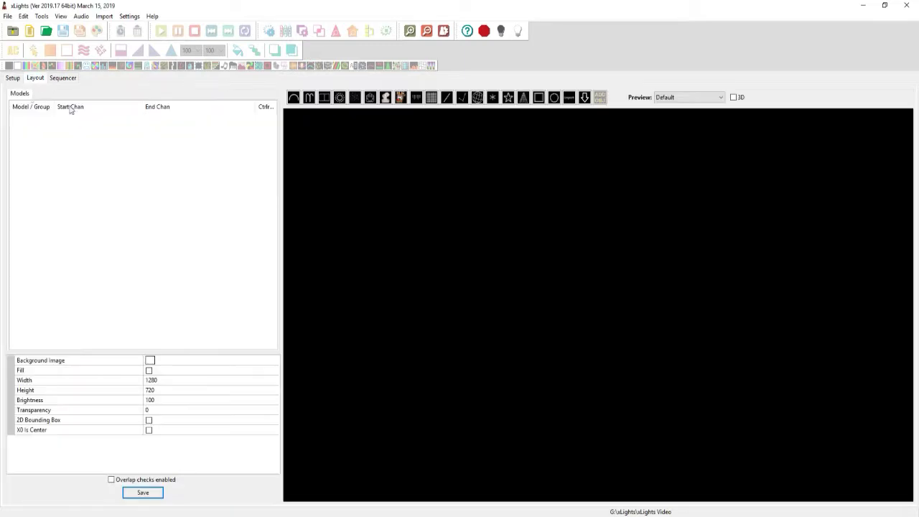
{"action": "left_click", "coordinate": [35, 78]}
{"action": "left_click", "coordinate": [20, 78]}
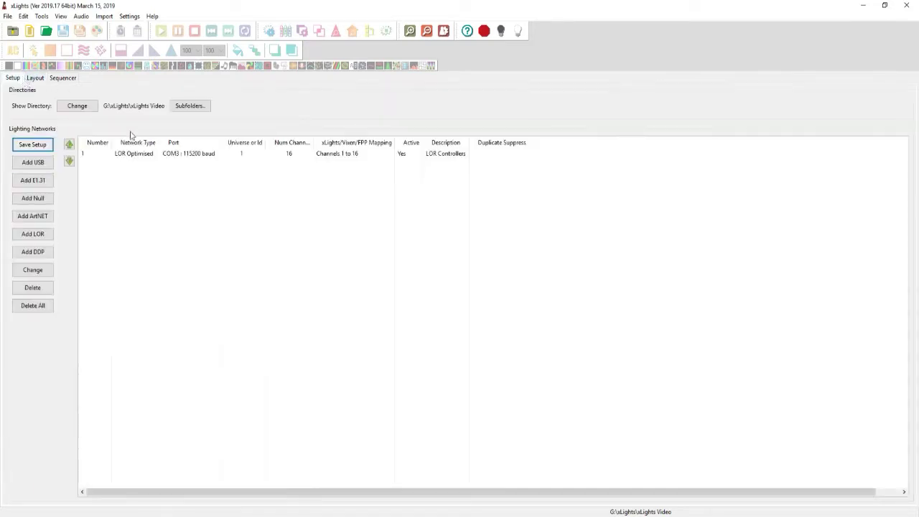
{"action": "left_click", "coordinate": [197, 156]}
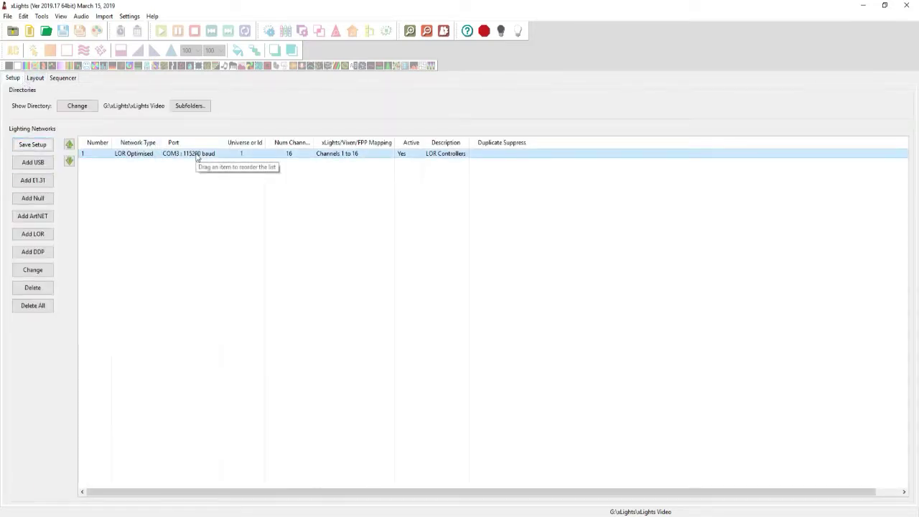
{"action": "left_click", "coordinate": [206, 198]}
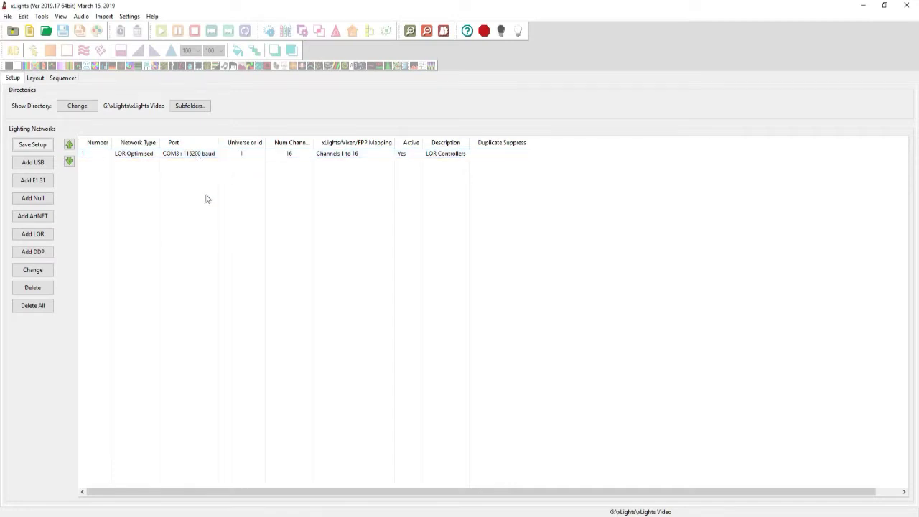
{"action": "left_click", "coordinate": [32, 80]}
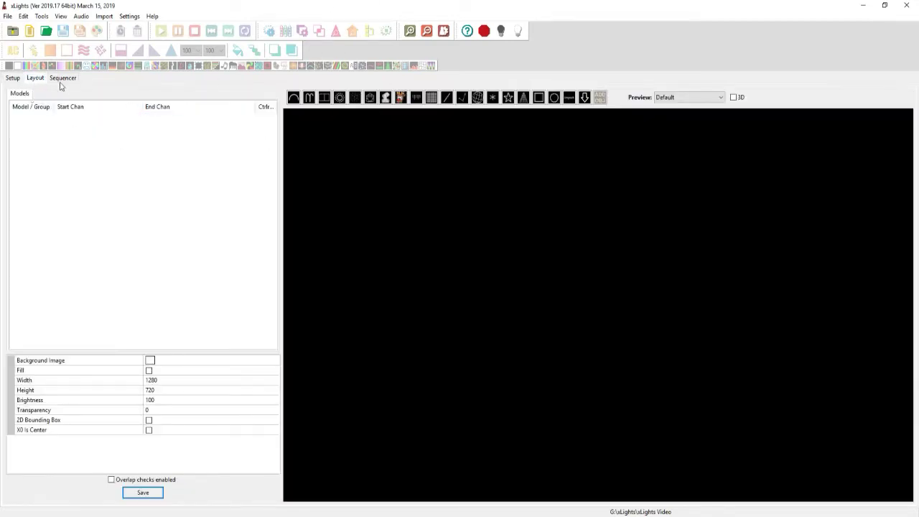
{"action": "left_click", "coordinate": [13, 79]}
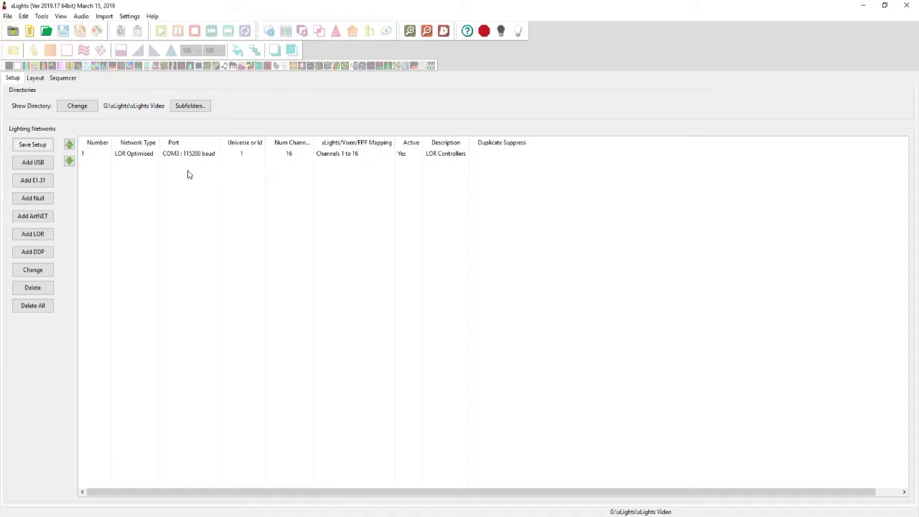
- Draw a 50-node Single Line model across the preview, using channels 1–150
{"action": "left_click", "coordinate": [35, 78]}
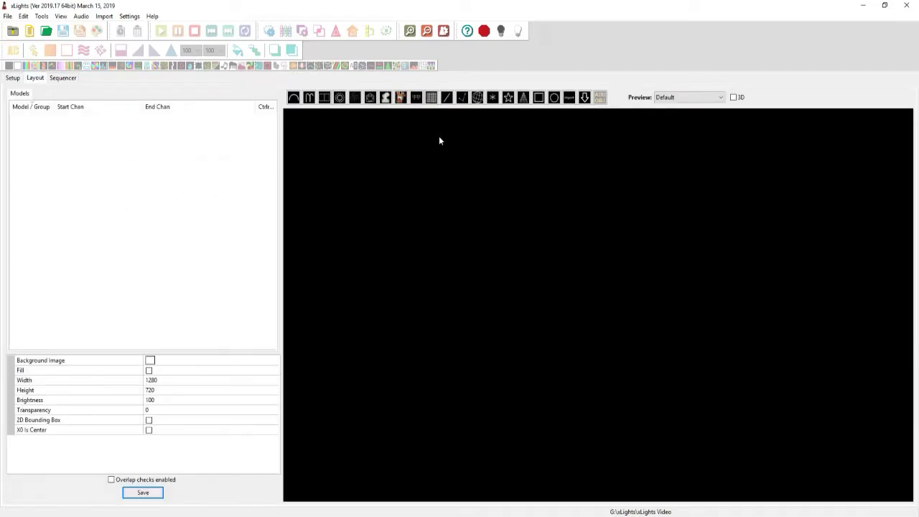
{"action": "left_click", "coordinate": [447, 97]}
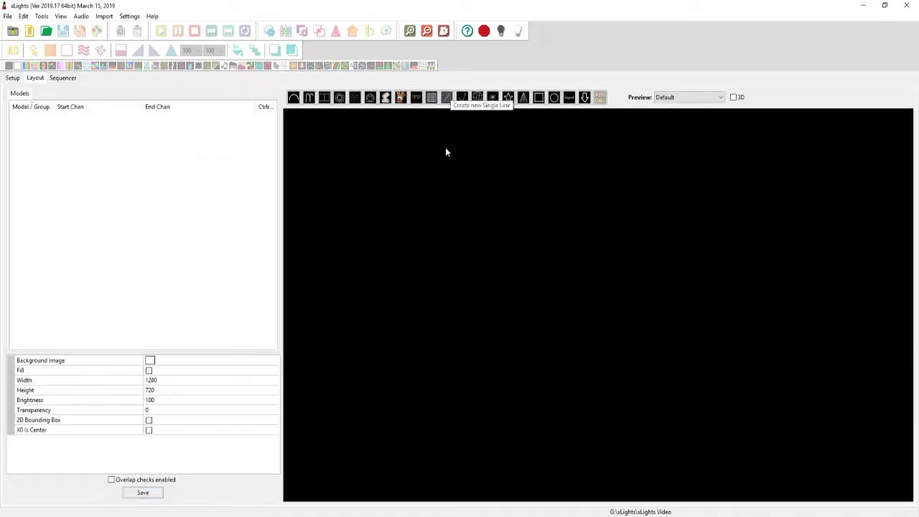
{"action": "left_click_drag", "start_coordinate": [408, 213], "coordinate": [717, 212]}
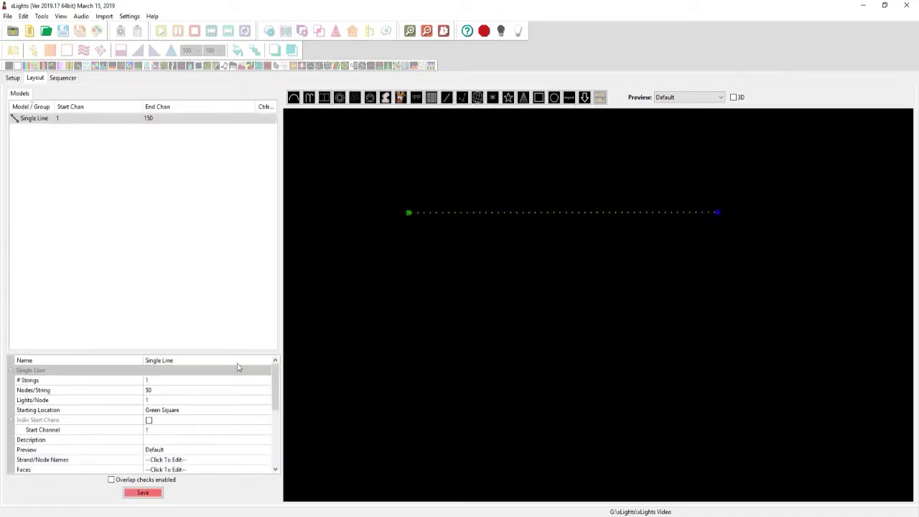
- Save the layout with the new single line
{"action": "left_click", "coordinate": [143, 493]}
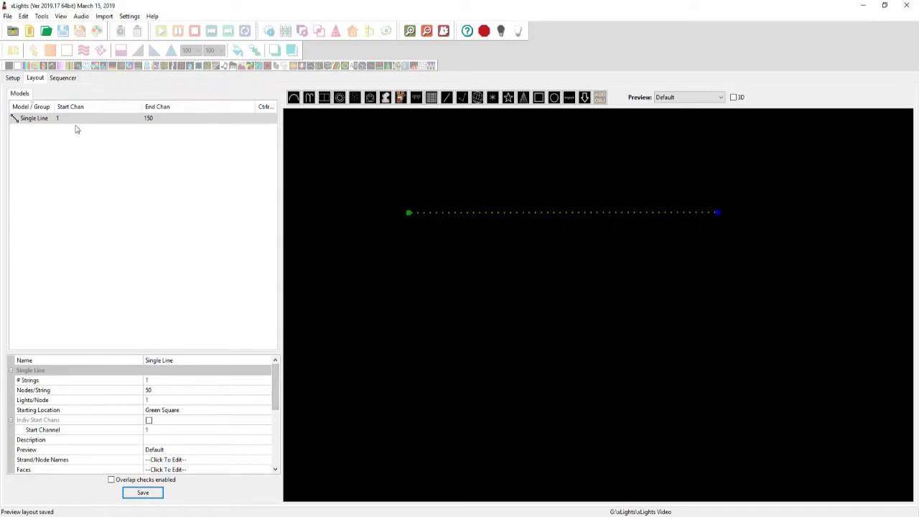
{"action": "mouse_move", "coordinate": [77, 128]}
{"action": "left_click_drag", "start_coordinate": [277, 389], "coordinate": [280, 437]}
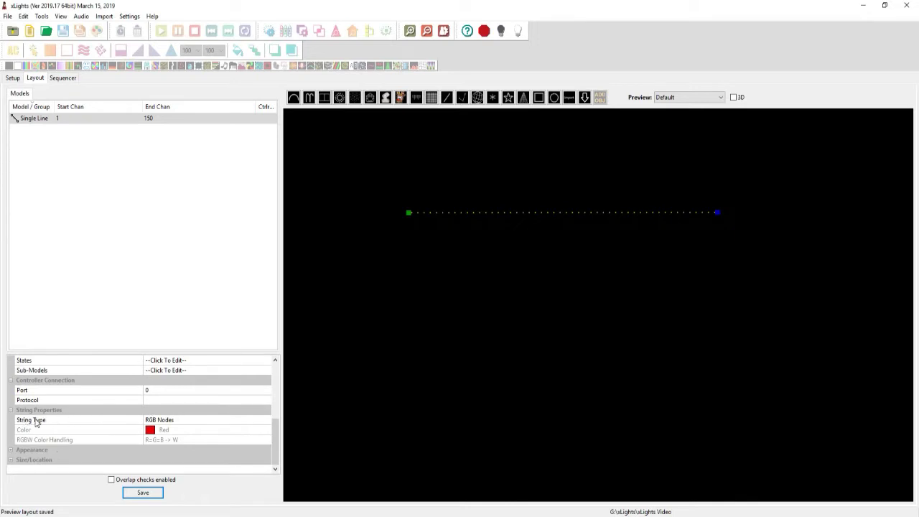
- Make the line a red Single Color string on channel 1 only, save, and tilt its far end
{"action": "left_click", "coordinate": [170, 422]}
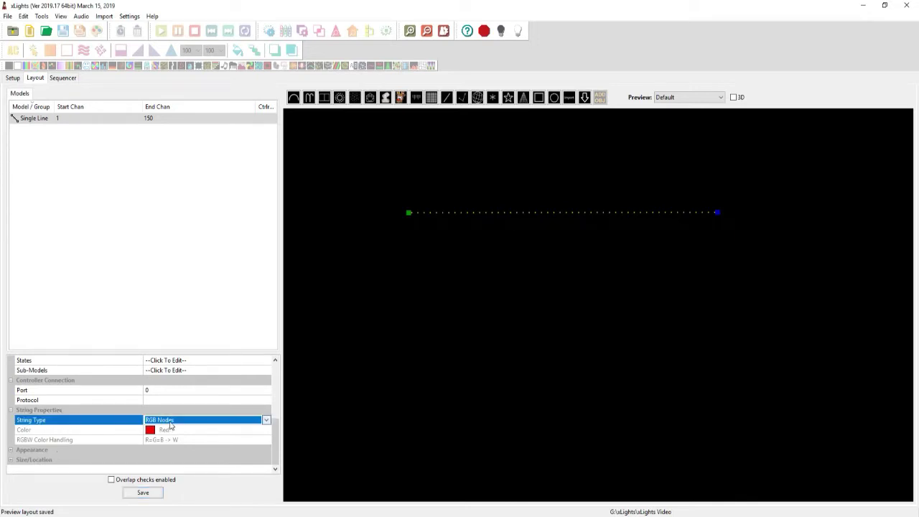
{"action": "left_click", "coordinate": [183, 422]}
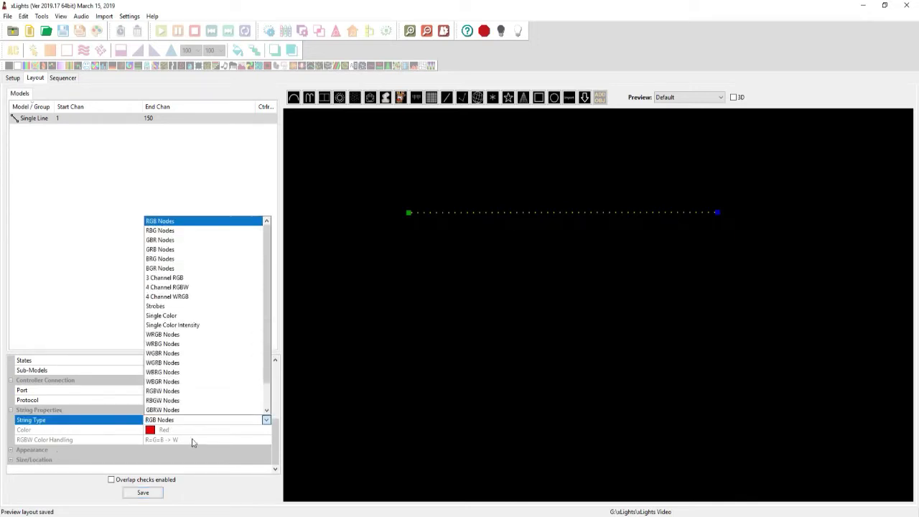
{"action": "left_click", "coordinate": [164, 317]}
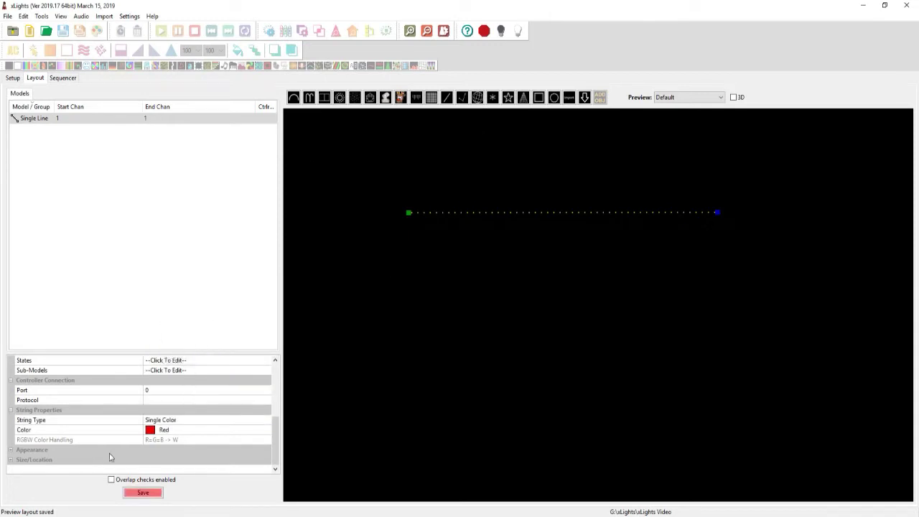
{"action": "left_click", "coordinate": [142, 493]}
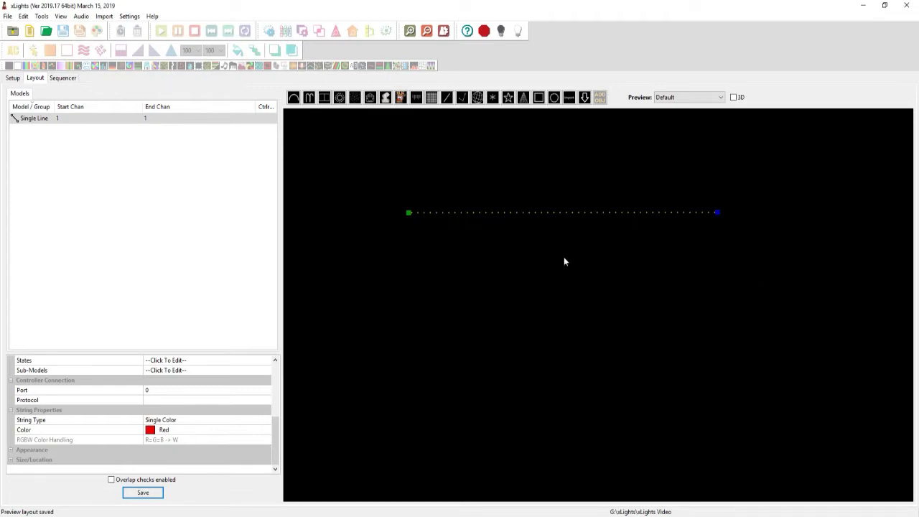
{"action": "left_click_drag", "start_coordinate": [717, 213], "coordinate": [475, 146]}
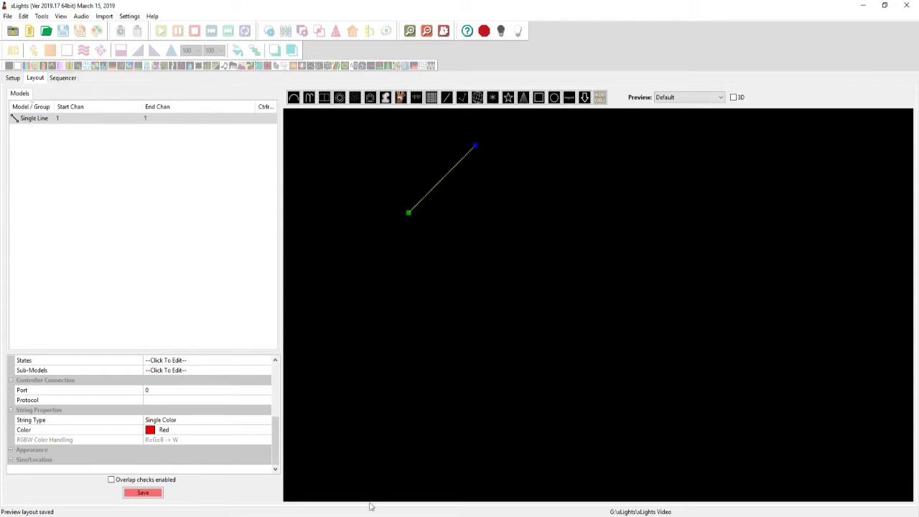
- Bring the second xLights window with the Halloween layout to the front
{"action": "mouse_move", "coordinate": [372, 507]}
{"action": "left_click", "coordinate": [426, 489]}
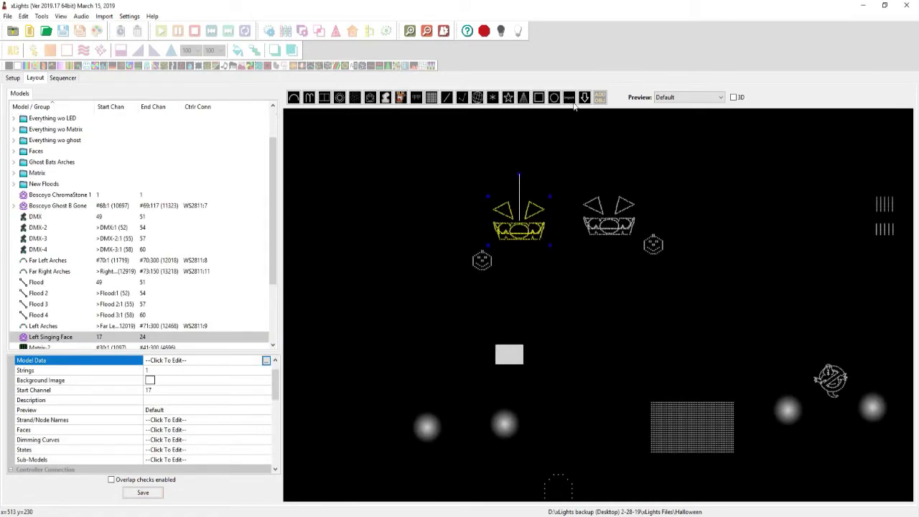
{"action": "scroll", "coordinate": [723, 323], "scroll_direction": "down", "scroll_amount": 5}
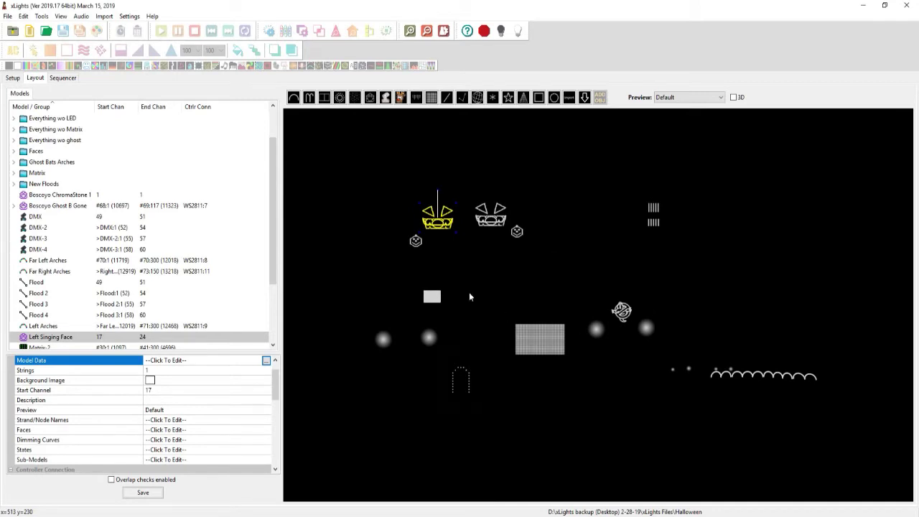
{"action": "scroll", "coordinate": [396, 203], "scroll_direction": "up", "scroll_amount": 5}
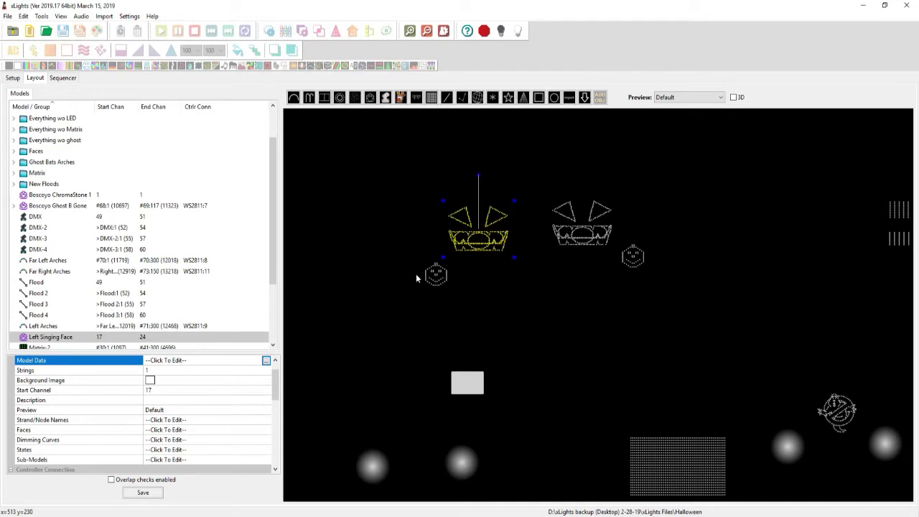
{"action": "left_click", "coordinate": [518, 296]}
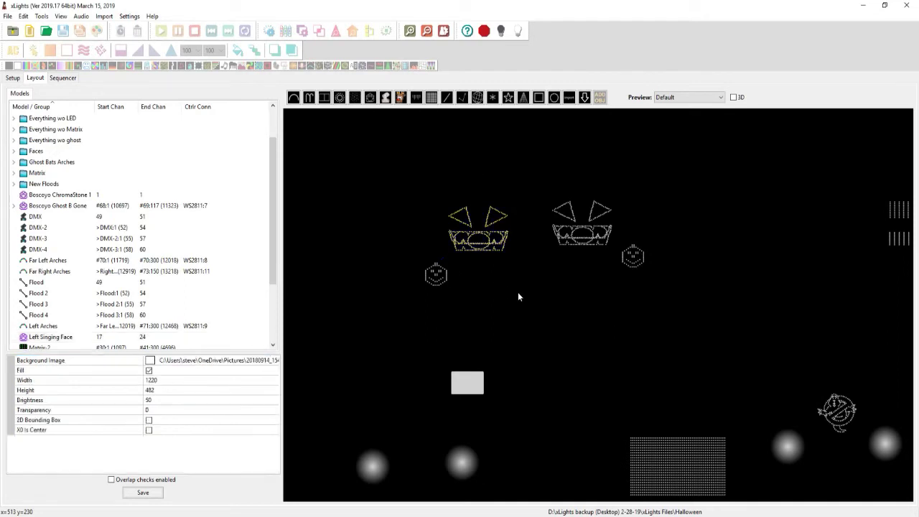
{"action": "left_click", "coordinate": [494, 237]}
{"action": "scroll", "coordinate": [104, 263], "scroll_direction": "down", "scroll_amount": 2}
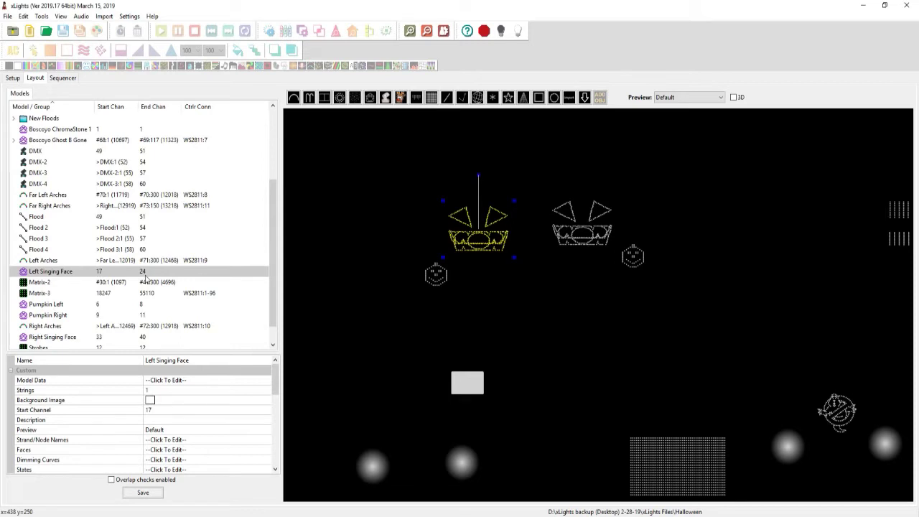
- Insert the Boscoyo ChromaCharacter Pumpkin--P1 from Halloween > Singing Elements at the upper right
{"action": "left_click", "coordinate": [708, 192]}
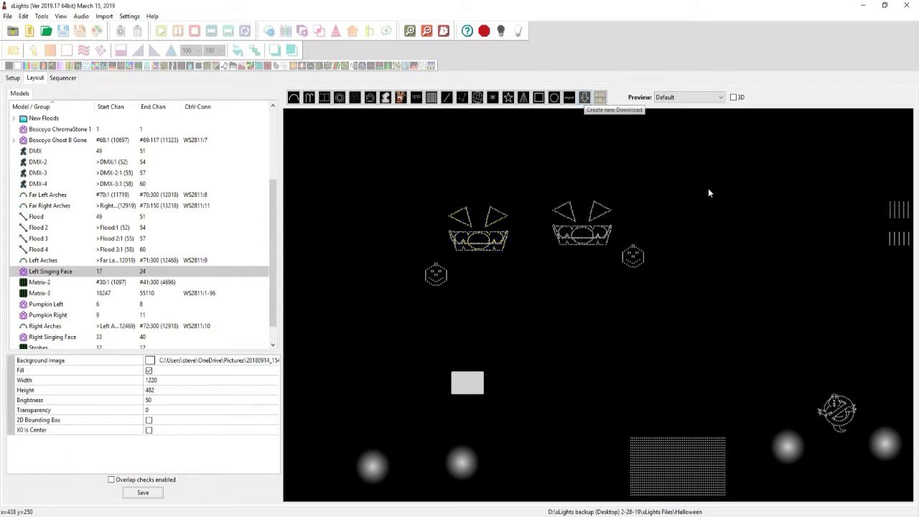
{"action": "left_click_drag", "start_coordinate": [701, 184], "coordinate": [750, 220]}
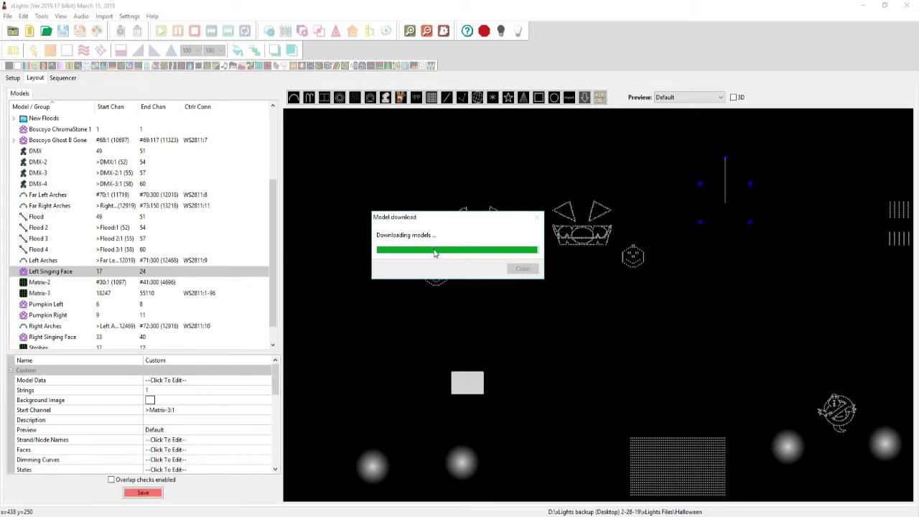
{"action": "scroll", "coordinate": [84, 247], "scroll_direction": "down", "scroll_amount": 4}
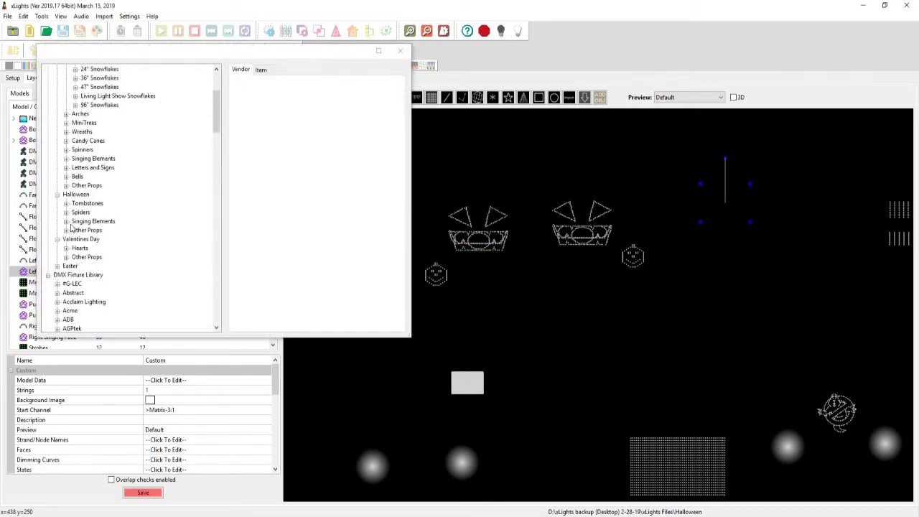
{"action": "left_click", "coordinate": [69, 223]}
{"action": "left_click", "coordinate": [107, 231]}
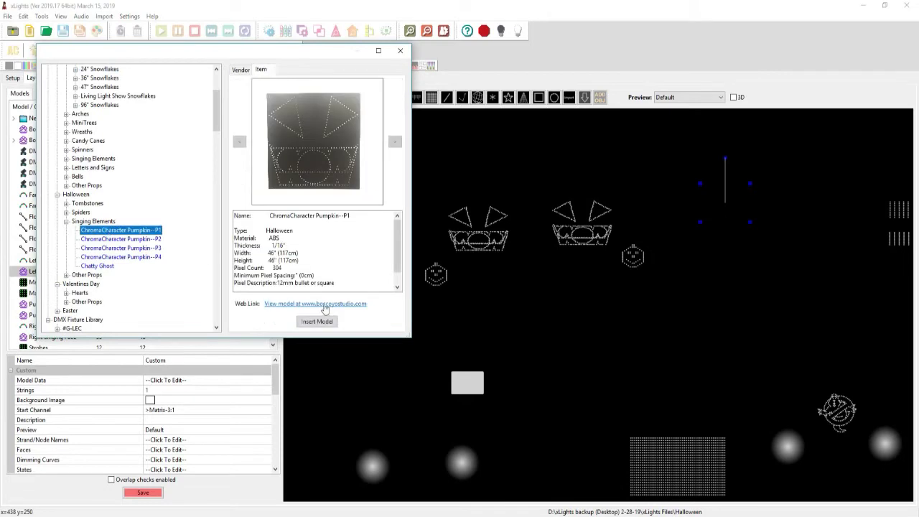
{"action": "left_click", "coordinate": [317, 322]}
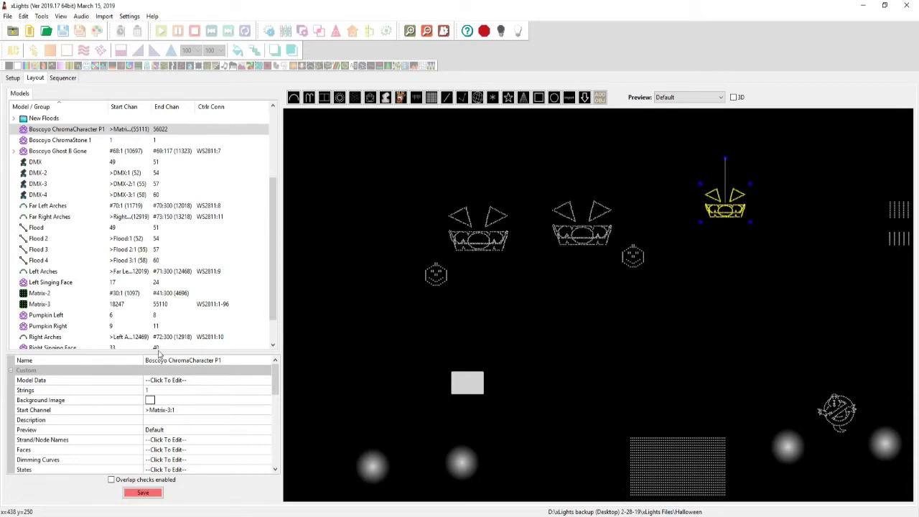
- Set the pumpkin's String Type to Single Color, shrinking its channels to 55111–55414
{"action": "left_click_drag", "start_coordinate": [274, 390], "coordinate": [272, 433]}
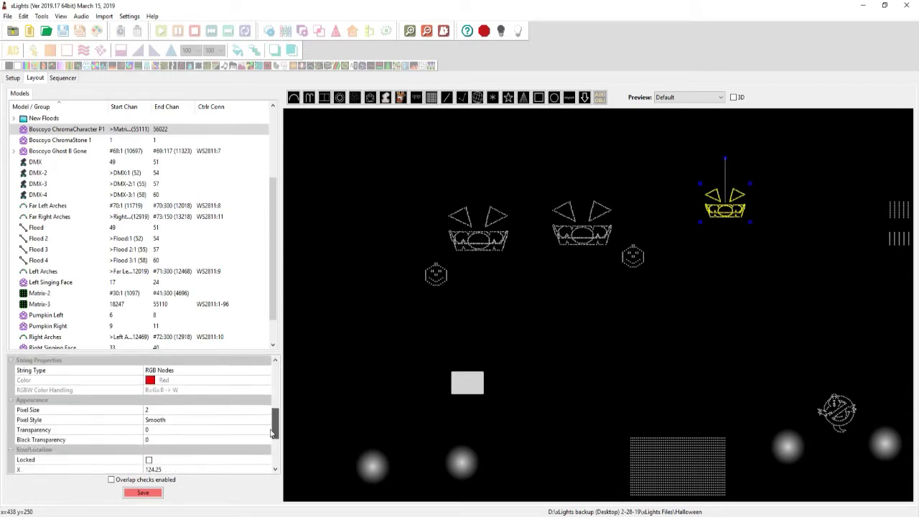
{"action": "left_click", "coordinate": [175, 372]}
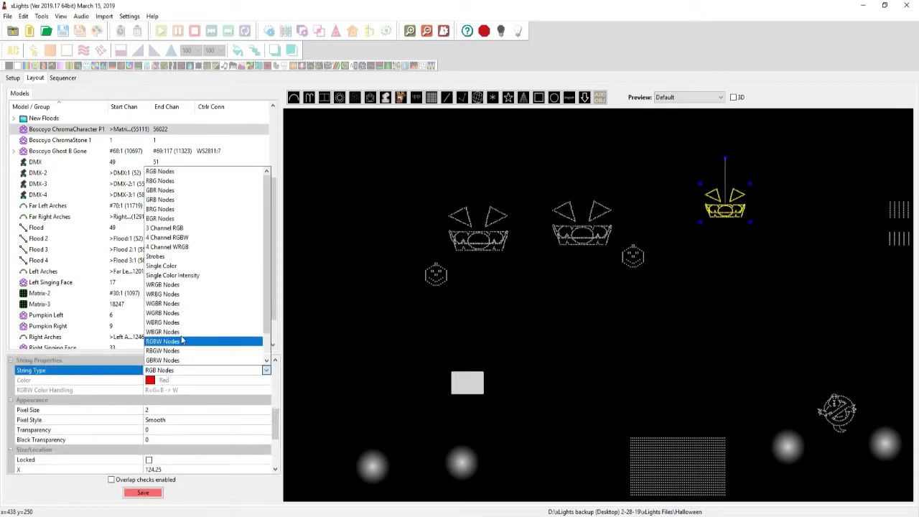
{"action": "left_click", "coordinate": [177, 267]}
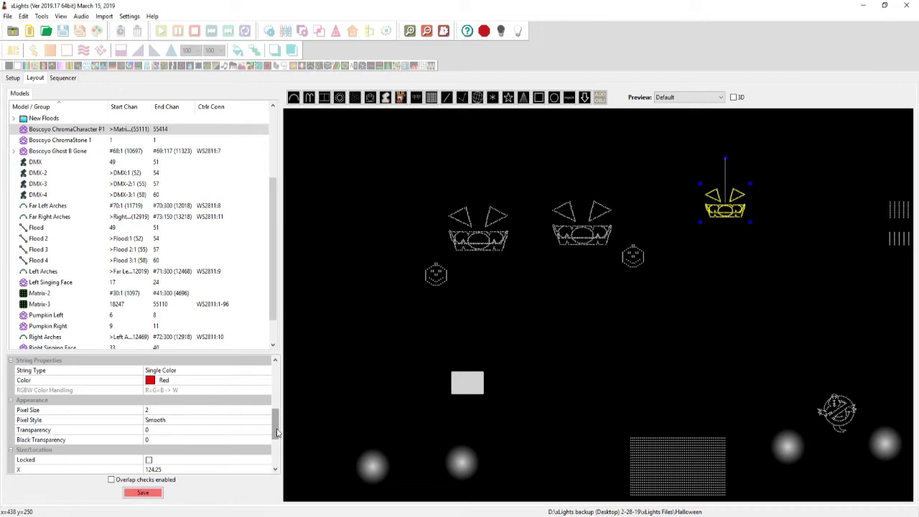
{"action": "left_click_drag", "start_coordinate": [277, 432], "coordinate": [269, 386]}
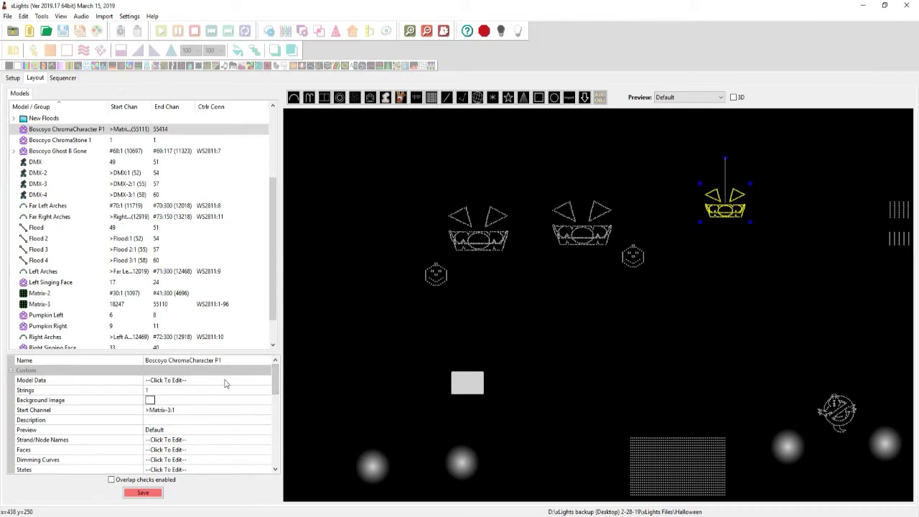
{"action": "left_click", "coordinate": [225, 384]}
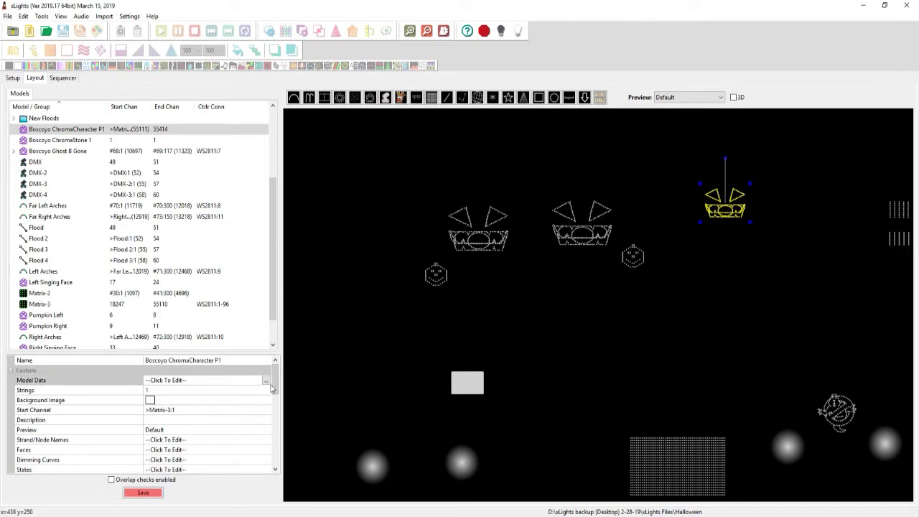
{"action": "left_click", "coordinate": [267, 380]}
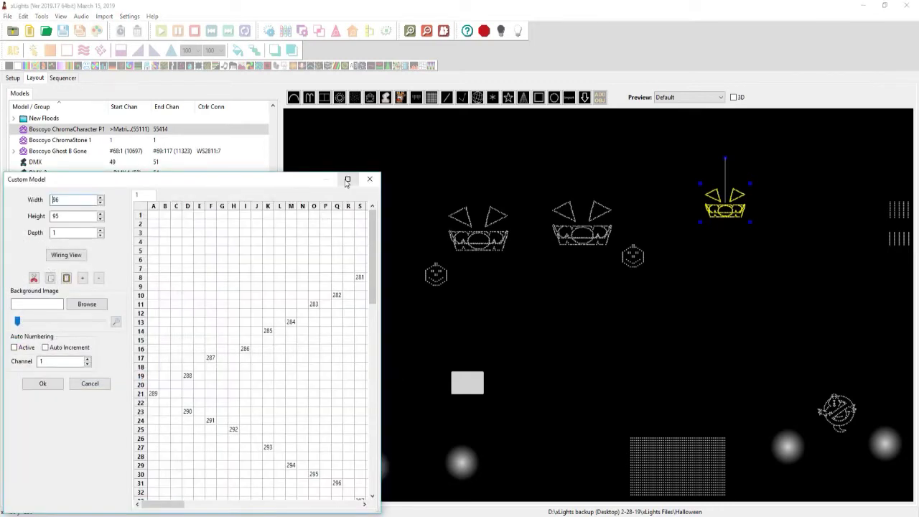
{"action": "left_click", "coordinate": [347, 179]}
{"action": "scroll", "coordinate": [446, 271], "scroll_direction": "down", "scroll_amount": 3}
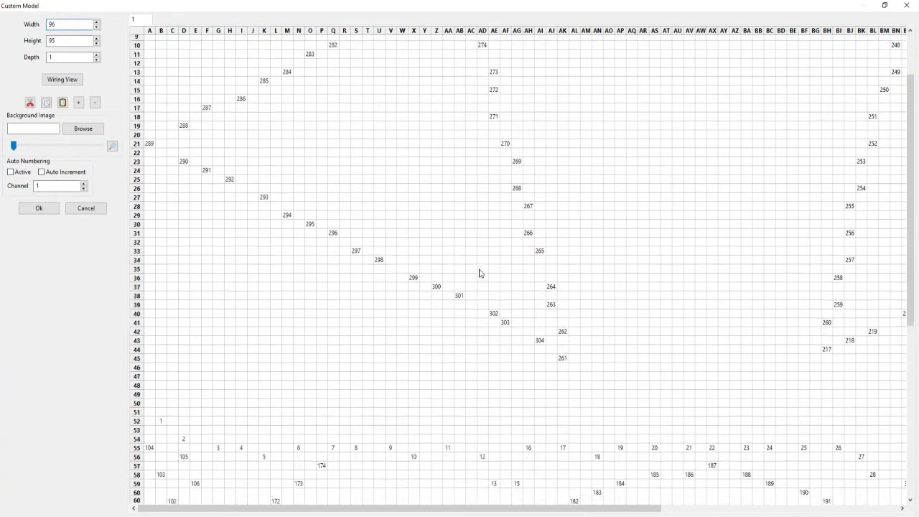
{"action": "scroll", "coordinate": [480, 273], "scroll_direction": "up", "scroll_amount": 3}
{"action": "left_click", "coordinate": [95, 107]}
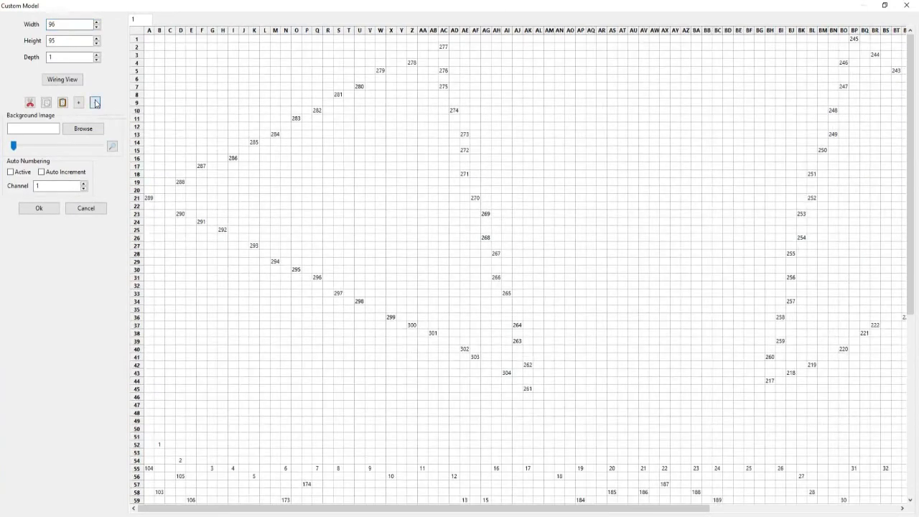
{"action": "left_click", "coordinate": [94, 106]}
{"action": "left_click", "coordinate": [95, 105]}
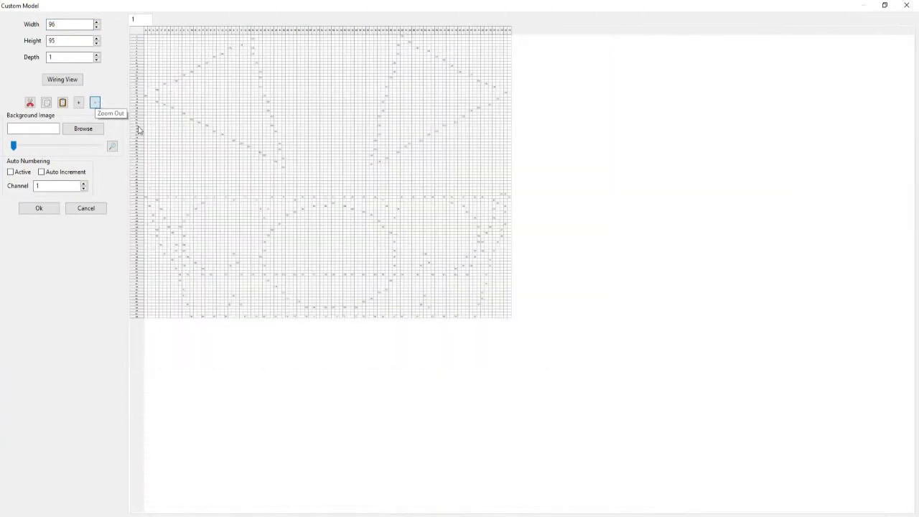
{"action": "left_click", "coordinate": [80, 104]}
{"action": "left_click", "coordinate": [81, 104]}
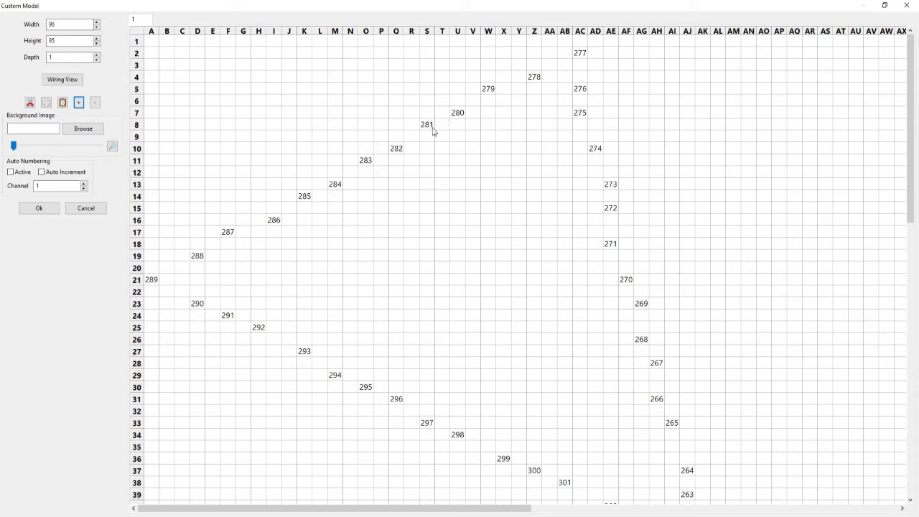
{"action": "left_click", "coordinate": [906, 5]}
- Open the Left Singing Face's custom model grid in a full-screen editor
{"action": "left_click", "coordinate": [679, 256]}
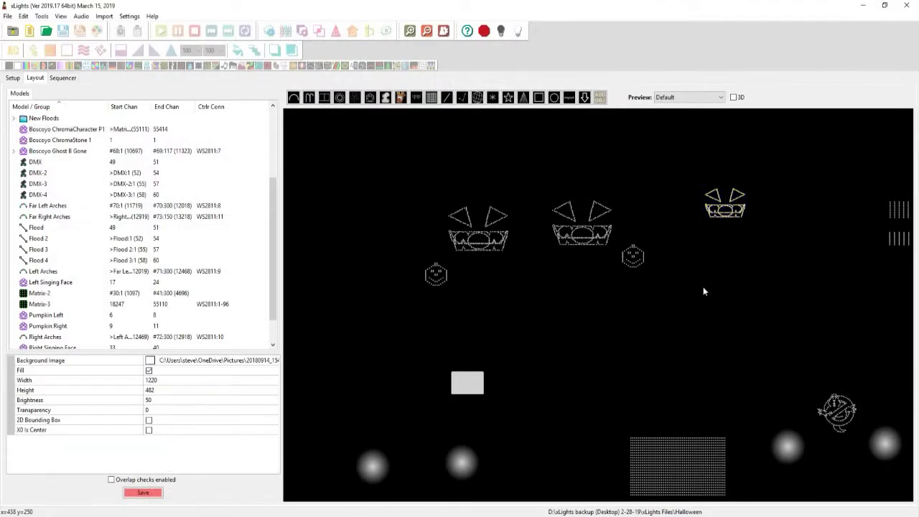
{"action": "left_click", "coordinate": [479, 237]}
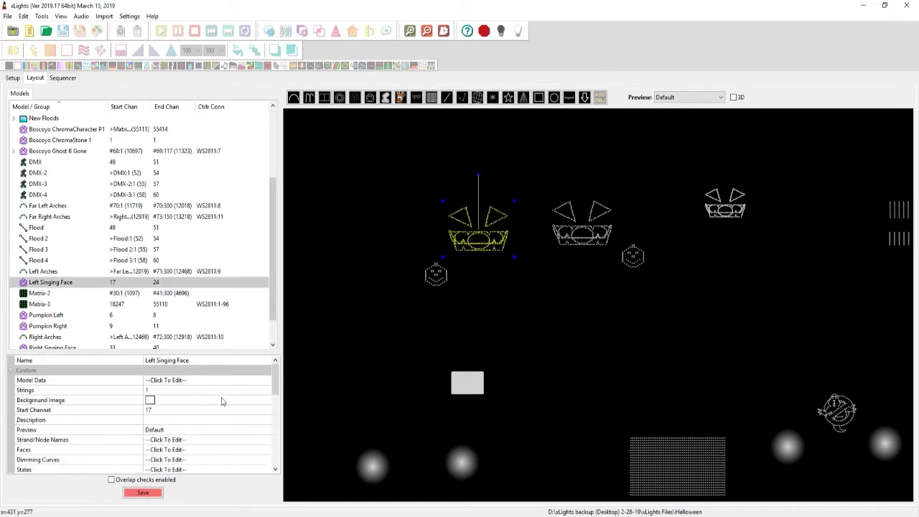
{"action": "left_click", "coordinate": [263, 382]}
{"action": "left_click", "coordinate": [266, 381]}
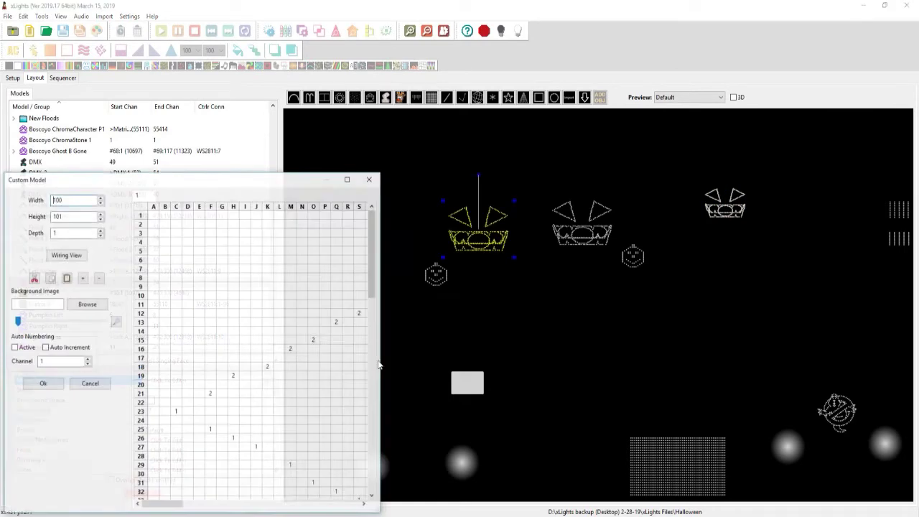
{"action": "left_click", "coordinate": [346, 179]}
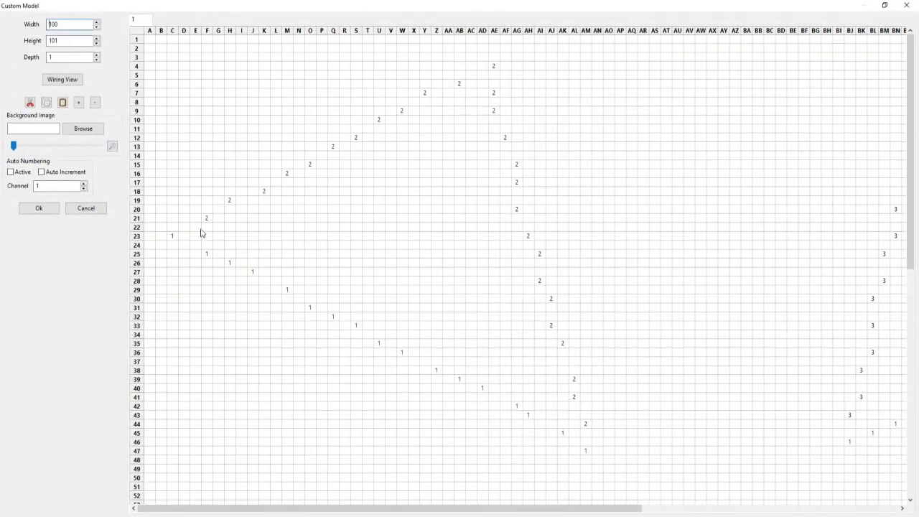
- Scroll through the Left Singing Face node grid, back to the top, and close the editor
{"action": "scroll", "coordinate": [694, 424], "scroll_direction": "down", "scroll_amount": 3}
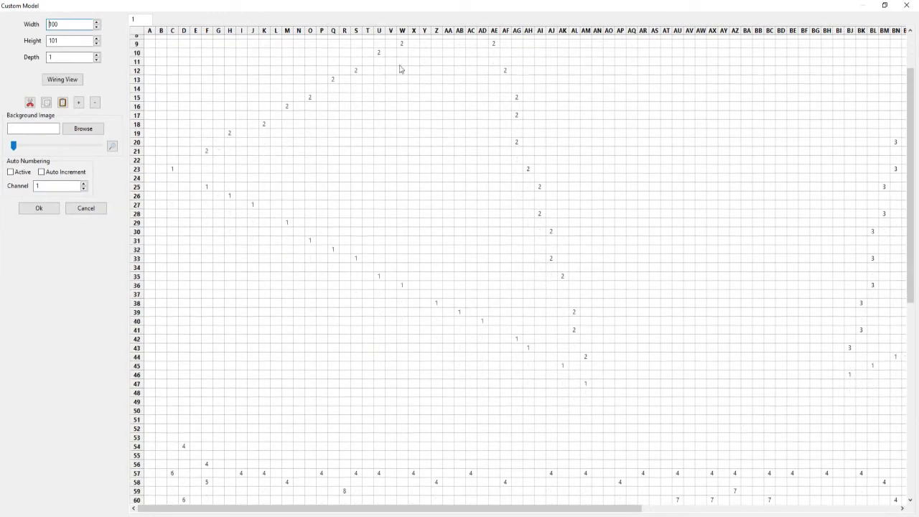
{"action": "left_click_drag", "start_coordinate": [479, 513], "coordinate": [727, 513]}
{"action": "scroll", "coordinate": [682, 417], "scroll_direction": "down", "scroll_amount": 12}
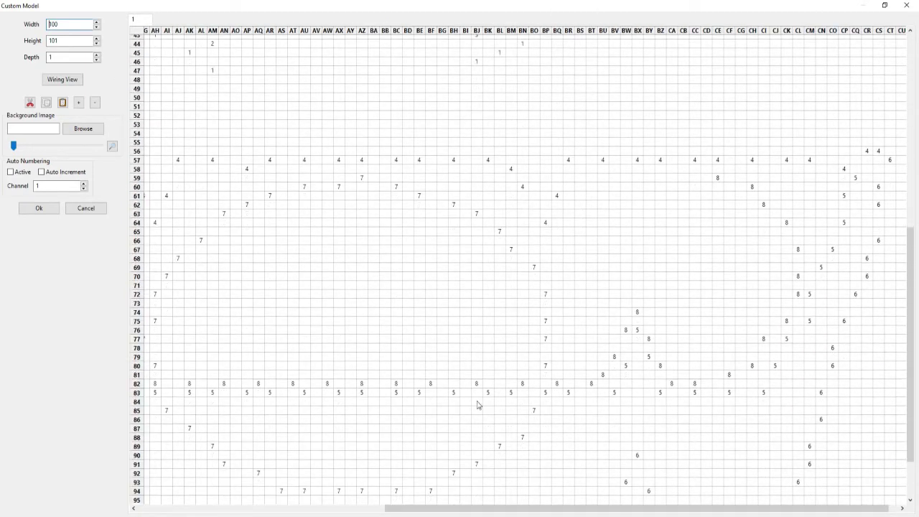
{"action": "scroll", "coordinate": [599, 455], "scroll_direction": "down", "scroll_amount": 2}
{"action": "left_click_drag", "start_coordinate": [646, 508], "coordinate": [673, 501]}
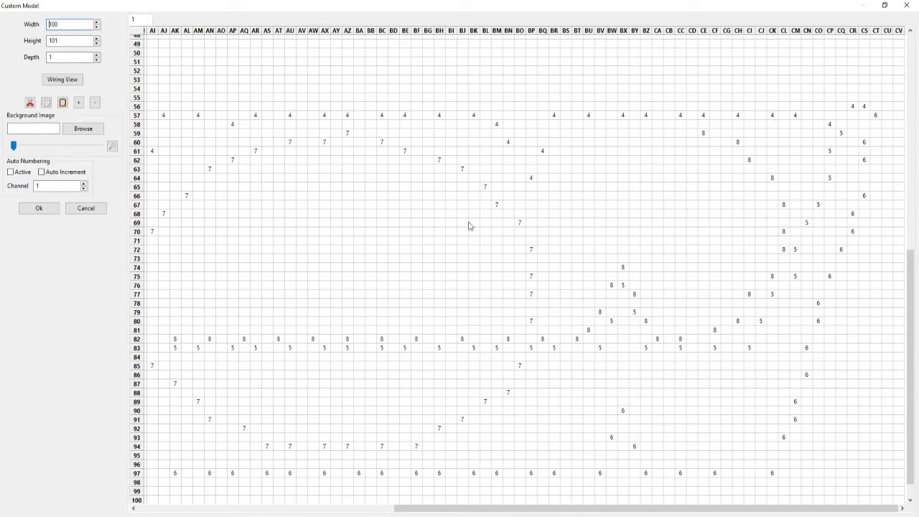
{"action": "scroll", "coordinate": [429, 237], "scroll_direction": "up", "scroll_amount": 6}
{"action": "scroll", "coordinate": [429, 237], "scroll_direction": "up", "scroll_amount": 8}
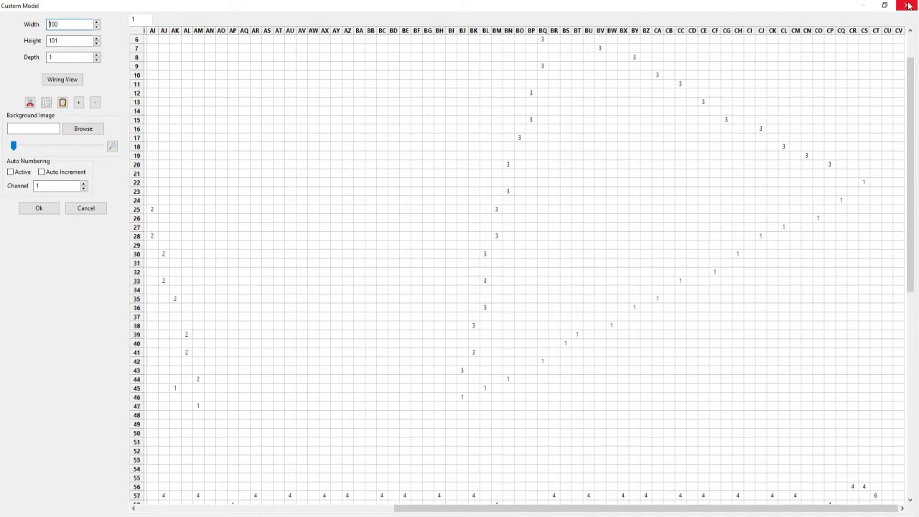
{"action": "left_click", "coordinate": [907, 5]}
- Save the layout, then select Left and Right Singing Face to confirm each spans 8 channels
{"action": "left_click", "coordinate": [372, 219]}
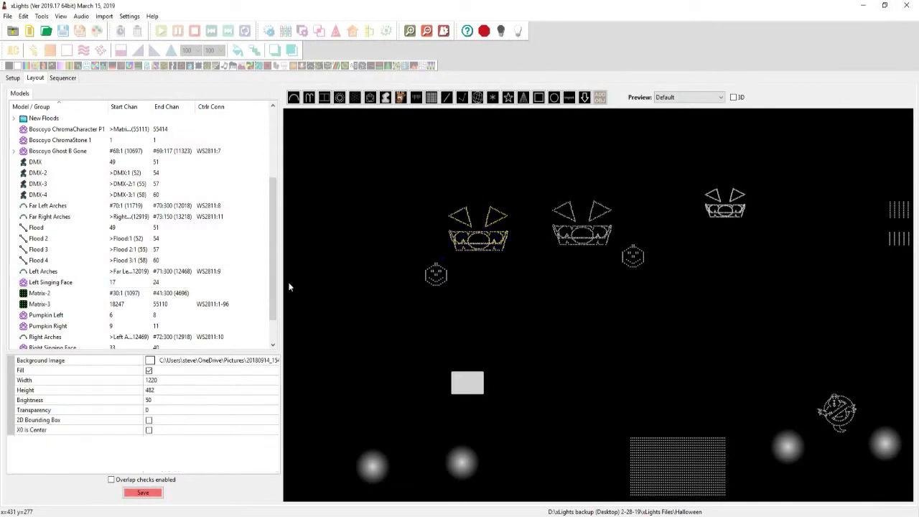
{"action": "left_click", "coordinate": [143, 493]}
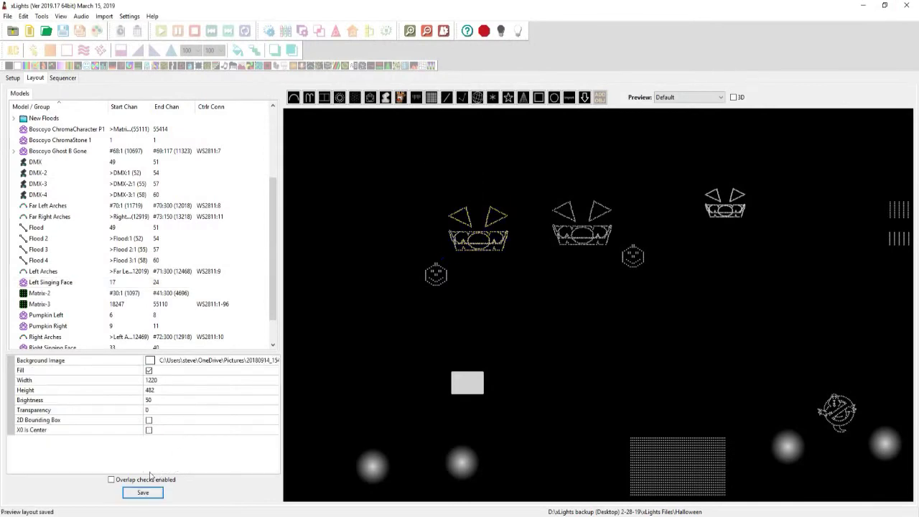
{"action": "left_click", "coordinate": [119, 286]}
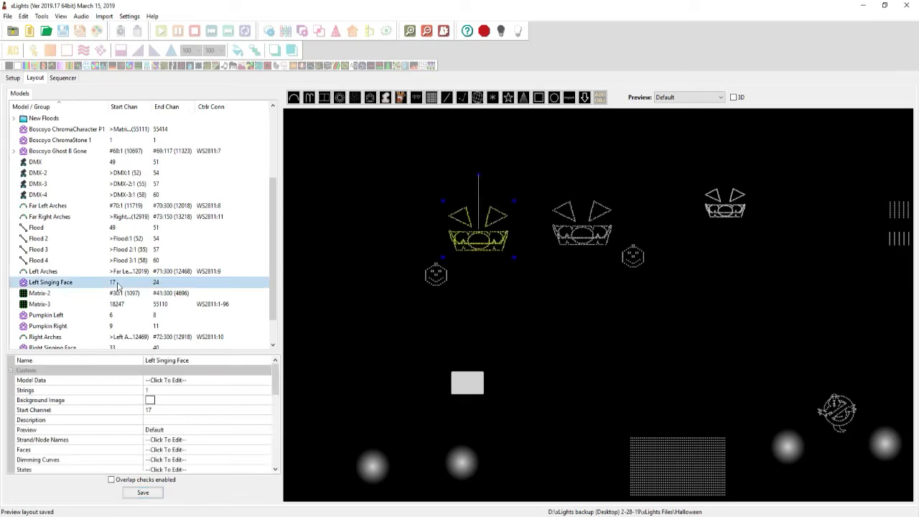
{"action": "left_click", "coordinate": [572, 234]}
{"action": "left_click", "coordinate": [480, 239]}
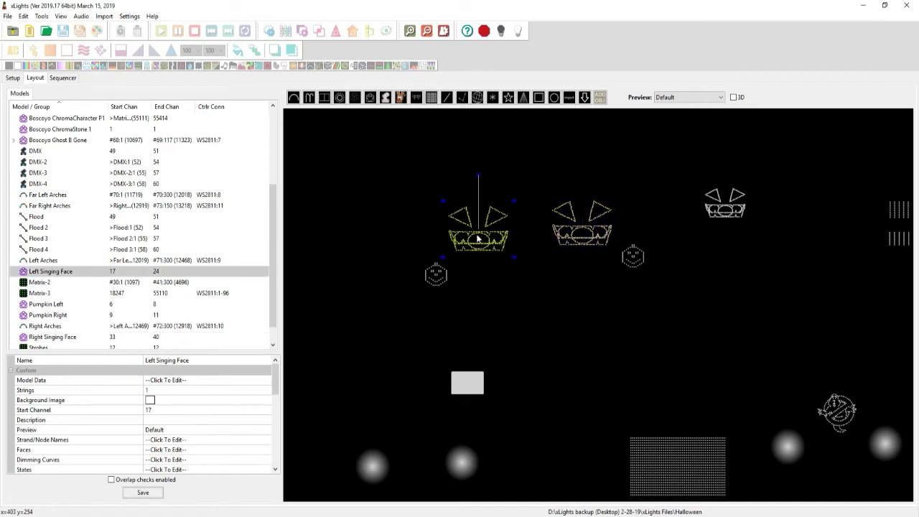
{"action": "left_click", "coordinate": [602, 229]}
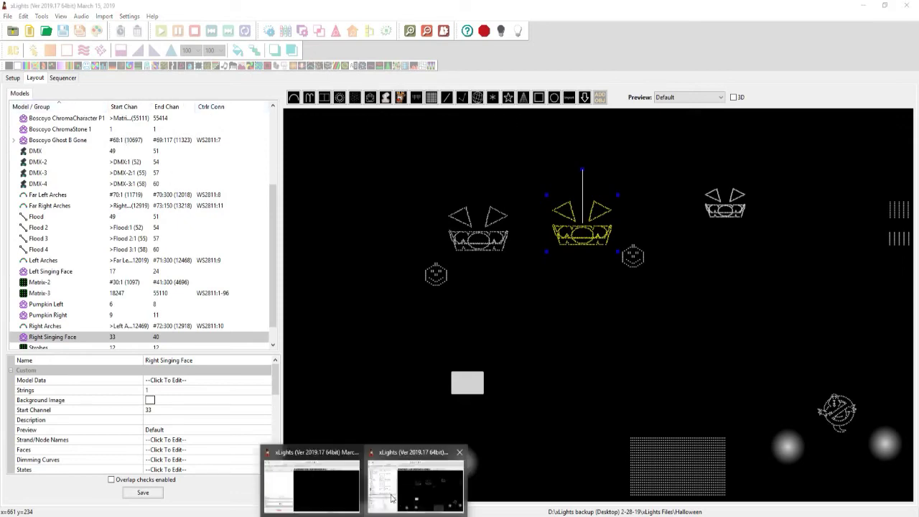
{"action": "left_click", "coordinate": [339, 492]}
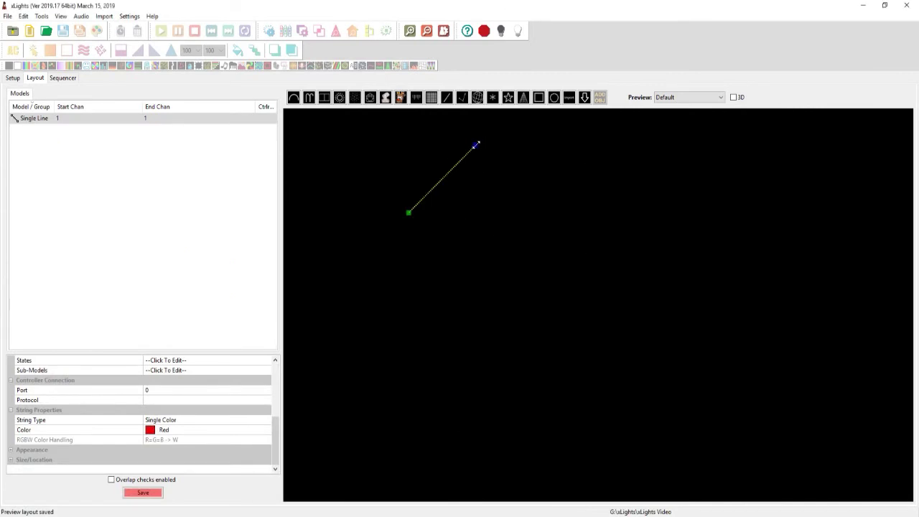
- Swing the single line nearly horizontal, then draw a 3-cane, 18-node Candy Canes model to its right
{"action": "left_click_drag", "start_coordinate": [475, 146], "coordinate": [566, 204]}
{"action": "left_click", "coordinate": [576, 281]}
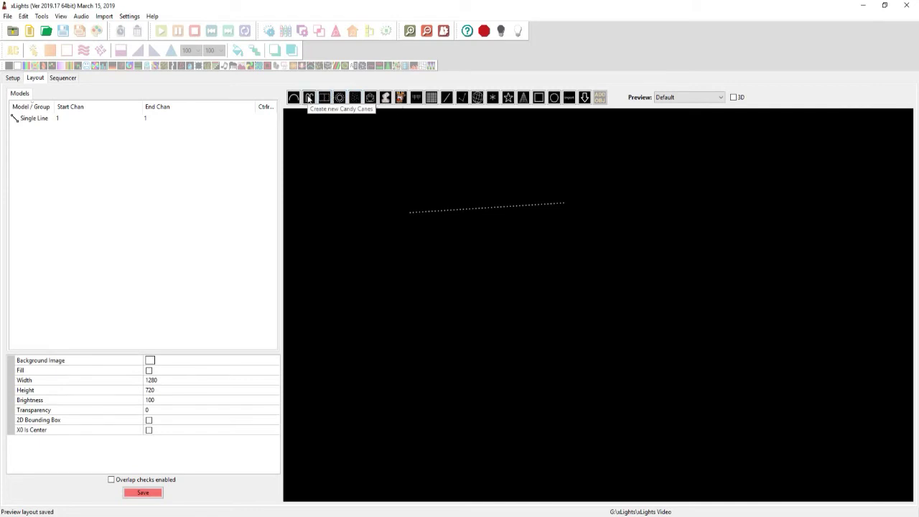
{"action": "left_click", "coordinate": [308, 99]}
{"action": "left_click_drag", "start_coordinate": [650, 270], "coordinate": [778, 268]}
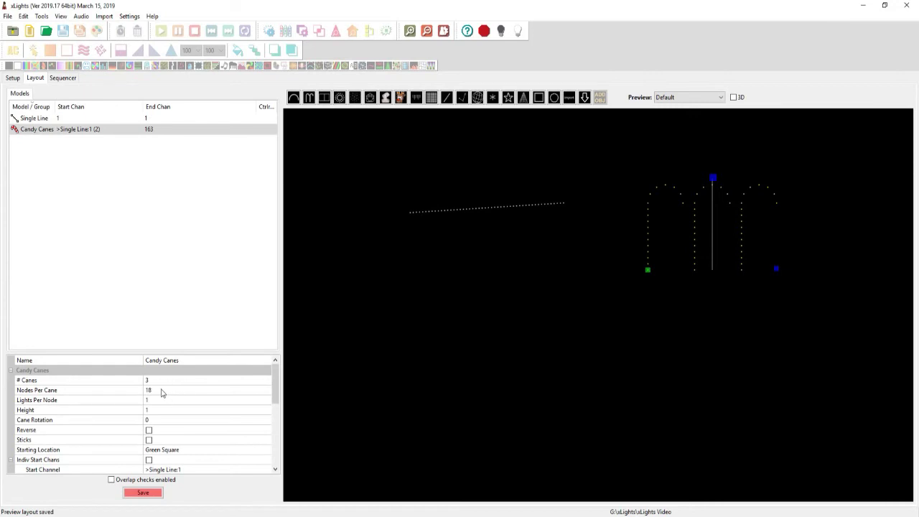
{"action": "scroll", "coordinate": [160, 405], "scroll_direction": "down", "scroll_amount": 8}
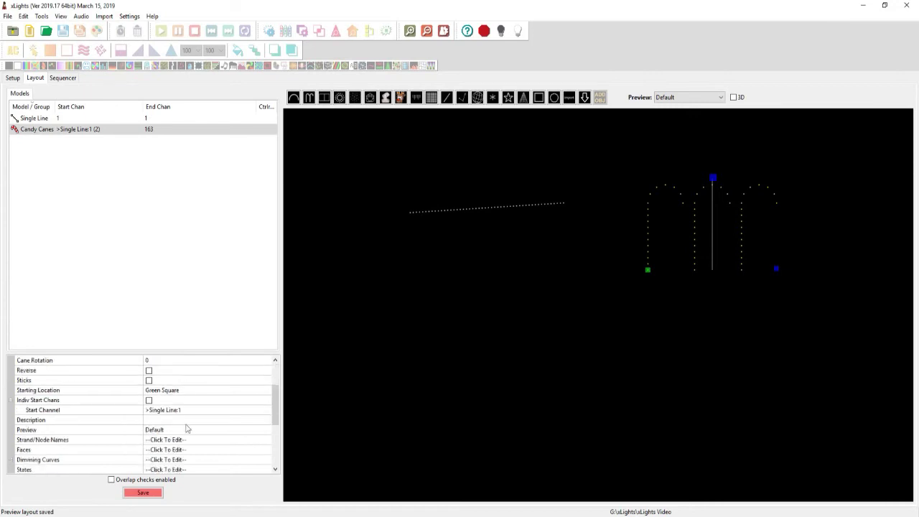
- Change the Candy Canes String Type to Single Color so it ends at channel 4
{"action": "left_click", "coordinate": [173, 440]}
{"action": "left_click", "coordinate": [172, 441]}
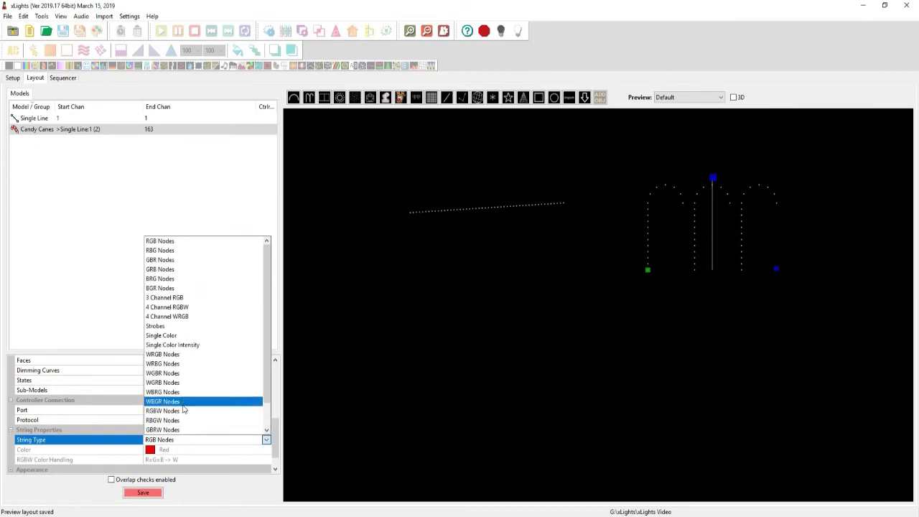
{"action": "left_click", "coordinate": [181, 336]}
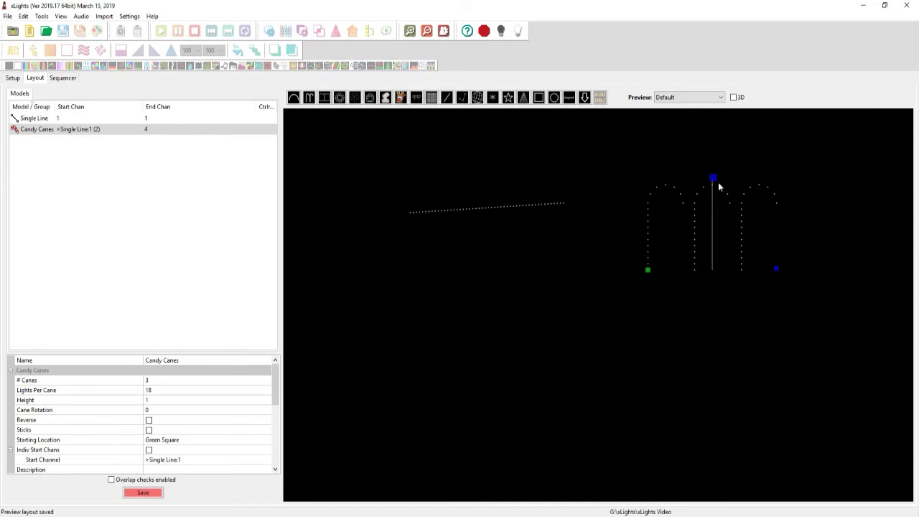
{"action": "left_click", "coordinate": [717, 307]}
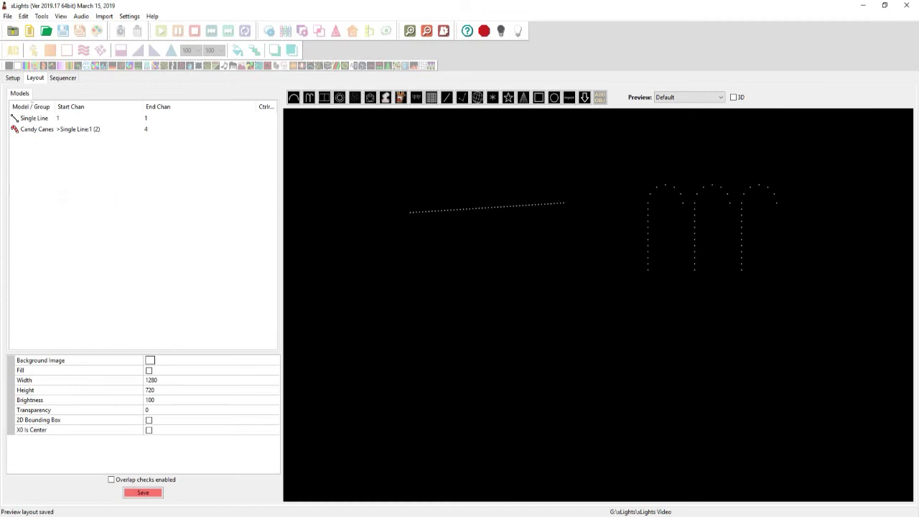
- Return to the Halloween layout, frame all its models, and select Flood 4
{"action": "left_click", "coordinate": [429, 485]}
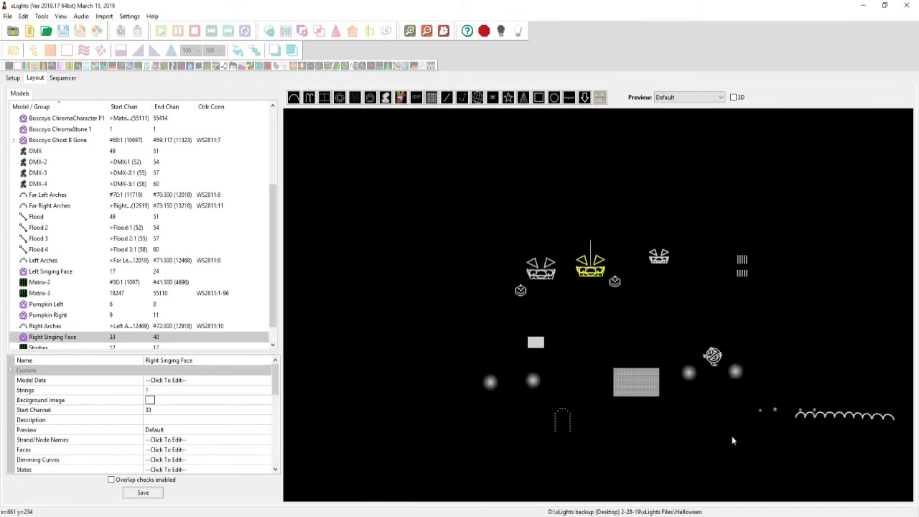
{"action": "scroll", "coordinate": [732, 436], "scroll_direction": "up", "scroll_amount": 1}
{"action": "left_click_drag", "start_coordinate": [732, 436], "coordinate": [608, 375]}
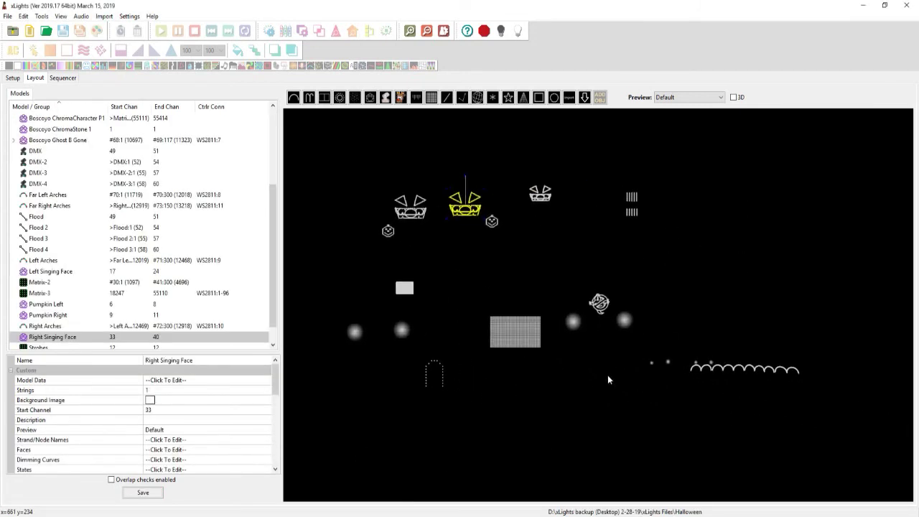
{"action": "scroll", "coordinate": [607, 375], "scroll_direction": "up", "scroll_amount": 1}
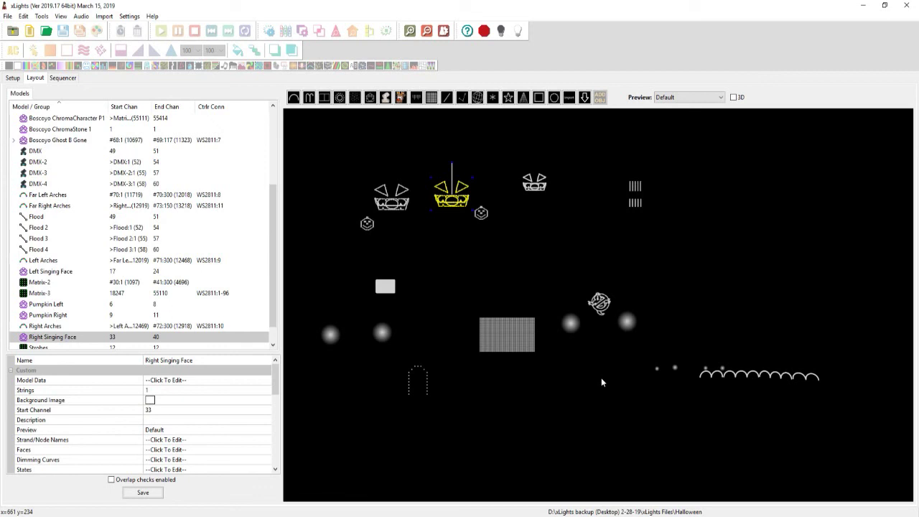
{"action": "left_click", "coordinate": [628, 322]}
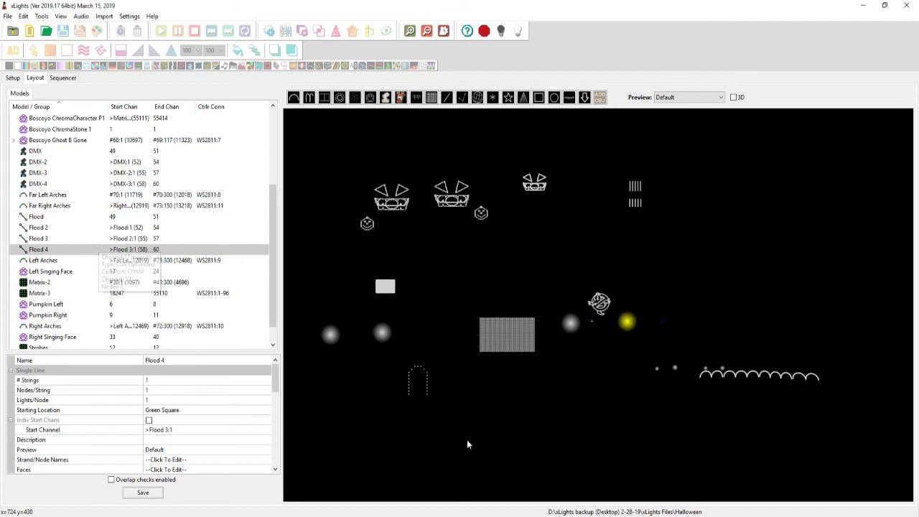
{"action": "right_click", "coordinate": [505, 418]}
{"action": "left_click", "coordinate": [437, 412]}
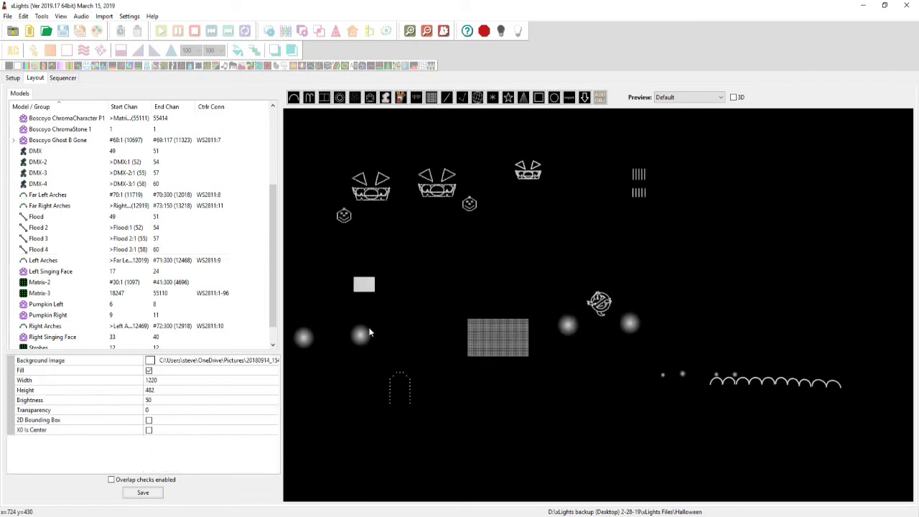
{"action": "left_click", "coordinate": [442, 191]}
{"action": "scroll", "coordinate": [188, 404], "scroll_direction": "down", "scroll_amount": 1}
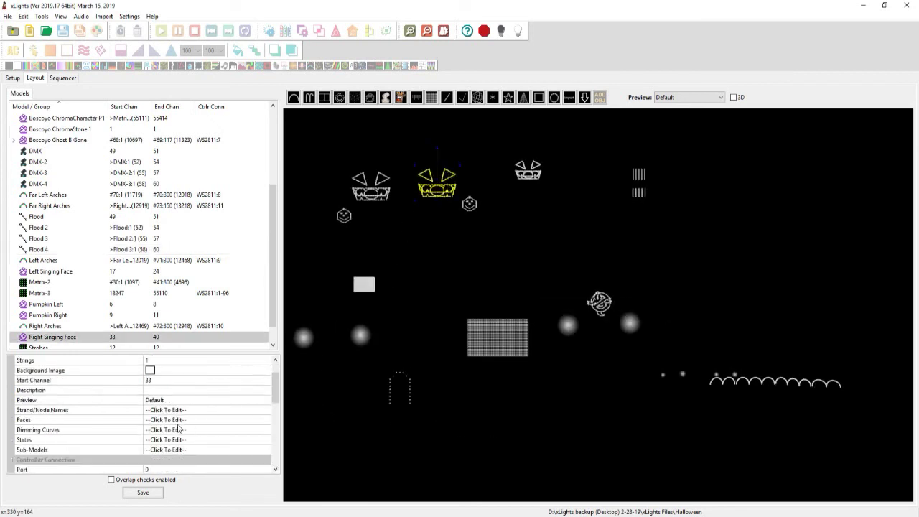
{"action": "scroll", "coordinate": [178, 429], "scroll_direction": "down", "scroll_amount": 2}
{"action": "scroll", "coordinate": [176, 424], "scroll_direction": "up", "scroll_amount": 2}
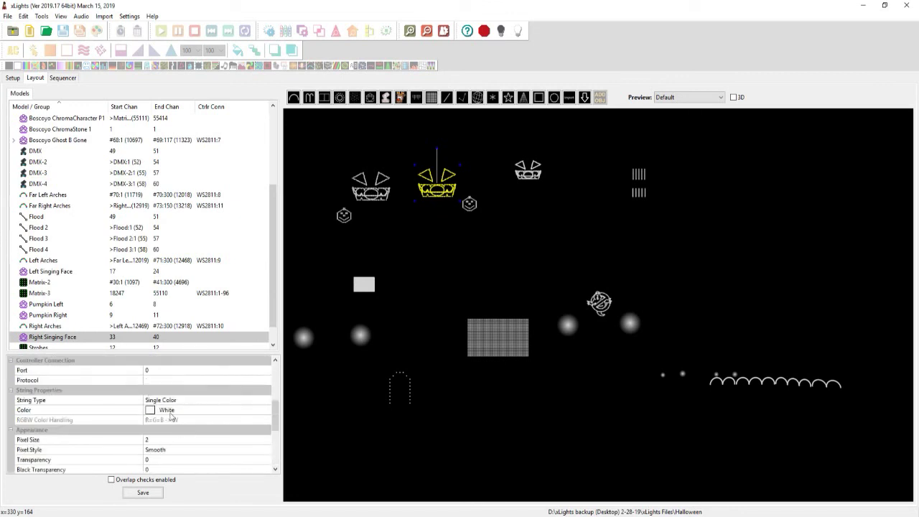
{"action": "left_click", "coordinate": [193, 403]}
{"action": "left_click", "coordinate": [195, 403]}
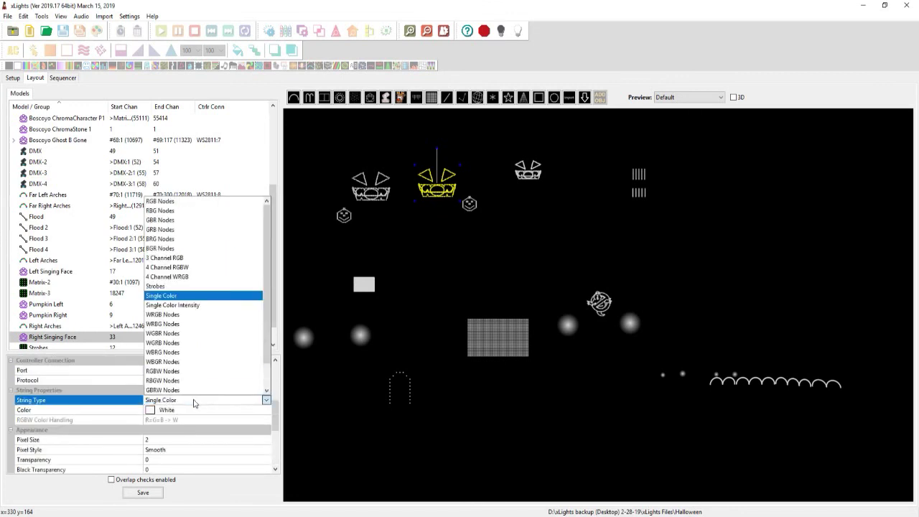
{"action": "left_click", "coordinate": [461, 273]}
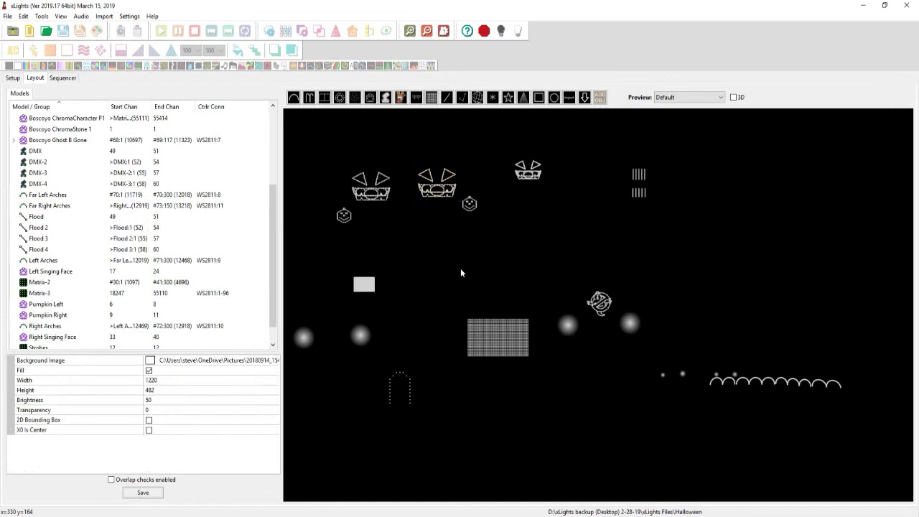